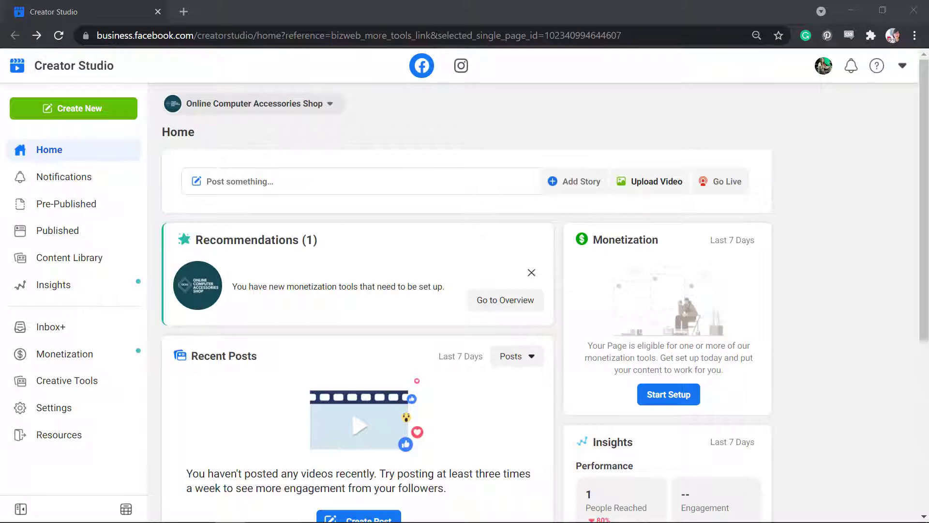
- Start a live video for the Page with a test broadcast enabled before going live
click(740, 185)
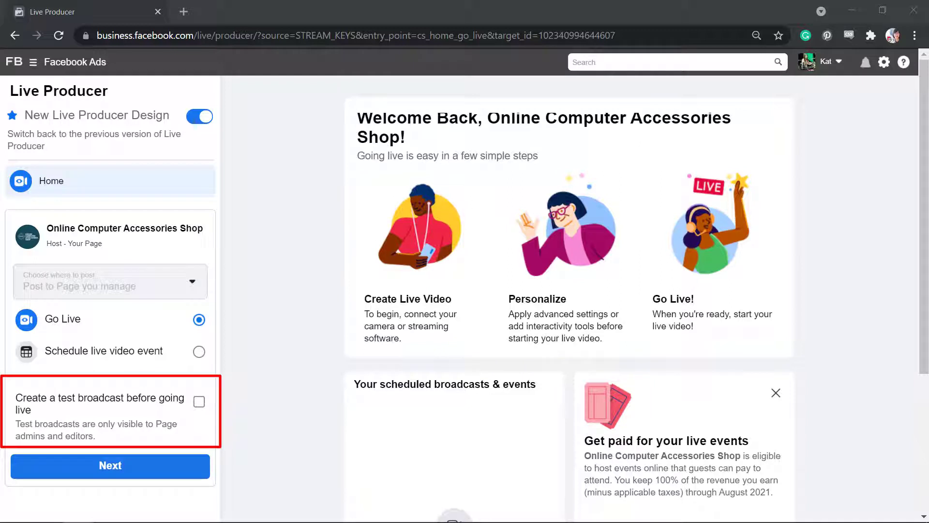
click(199, 401)
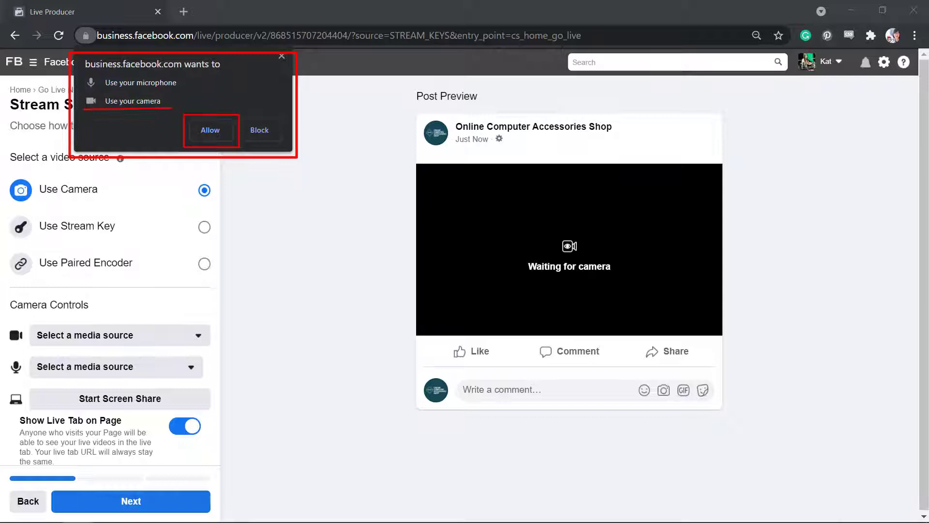
- Grant camera and microphone access, keep the USB webcam, and list the available microphones
key(Return)
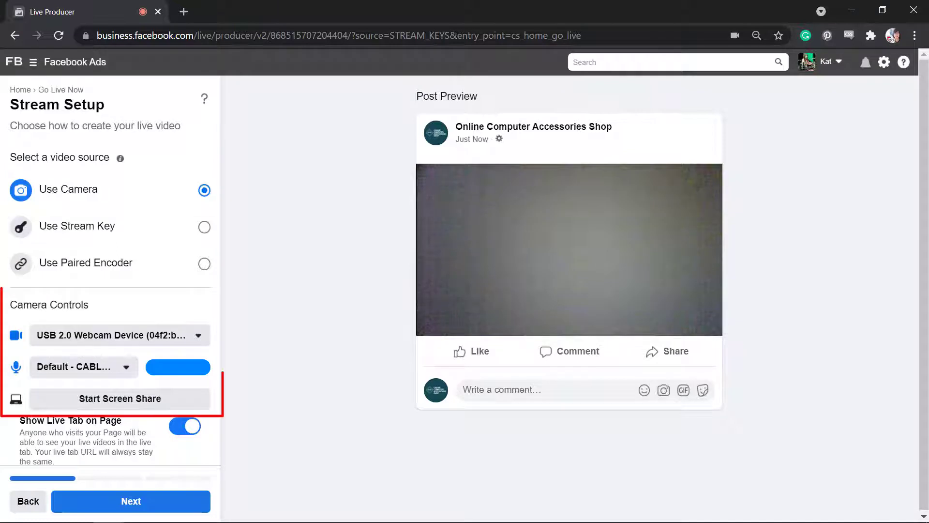
click(194, 335)
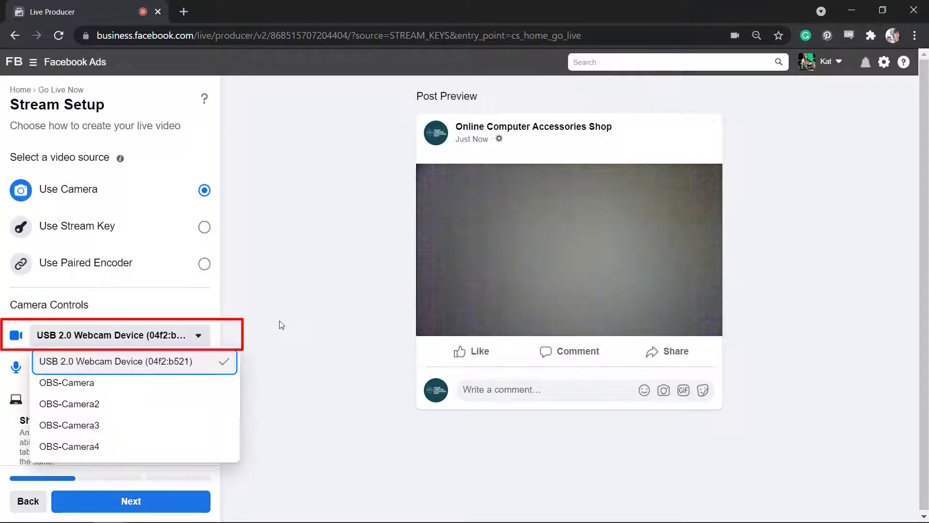
click(280, 321)
scroll(110, 291, down, 1)
click(116, 331)
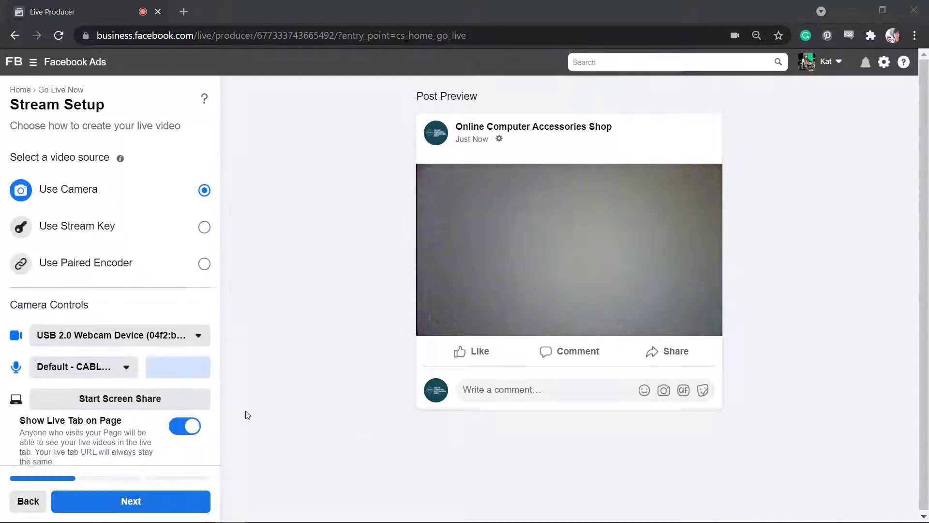
- Share Screen 2 into the broadcast preview, then open the Page's past live videos
click(197, 404)
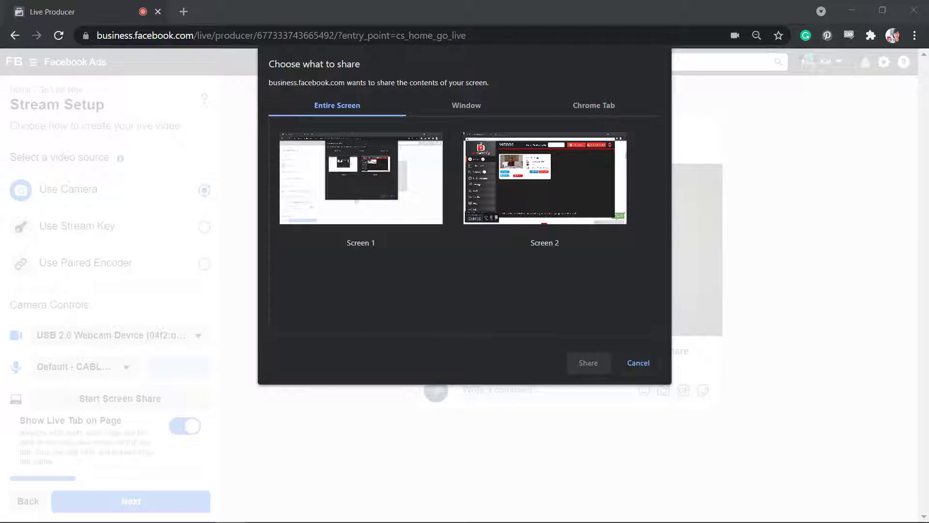
key(Right)
key(Return)
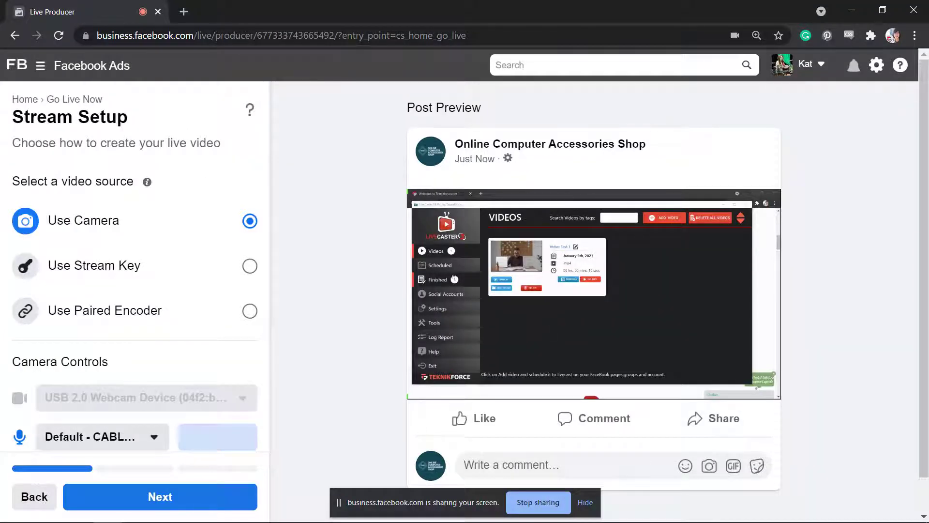
click(667, 219)
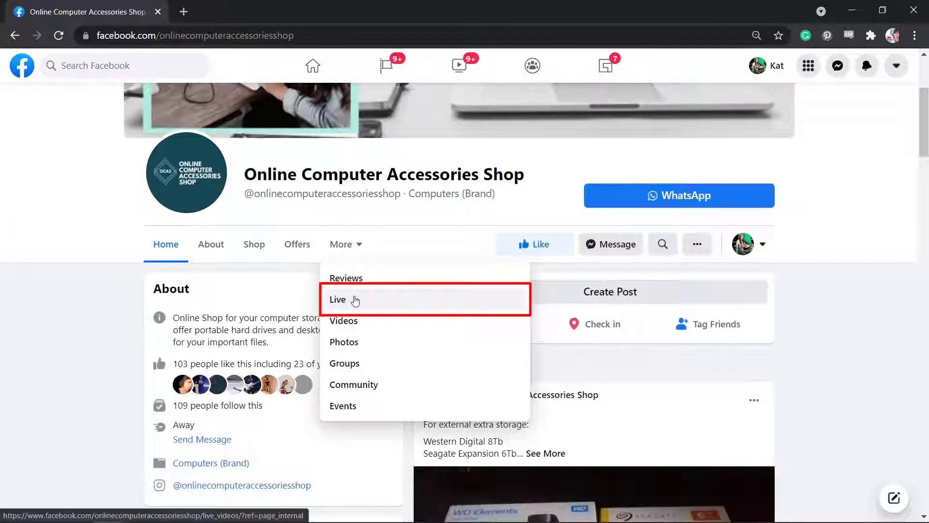
click(355, 301)
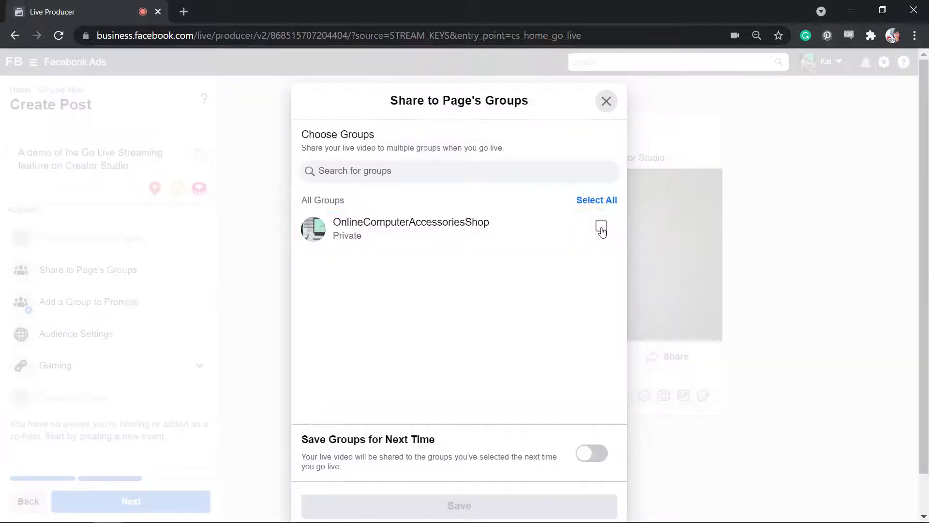
- Choose the OnlineComputerAccessoriesShop group as the Page group to share the live video to
click(601, 226)
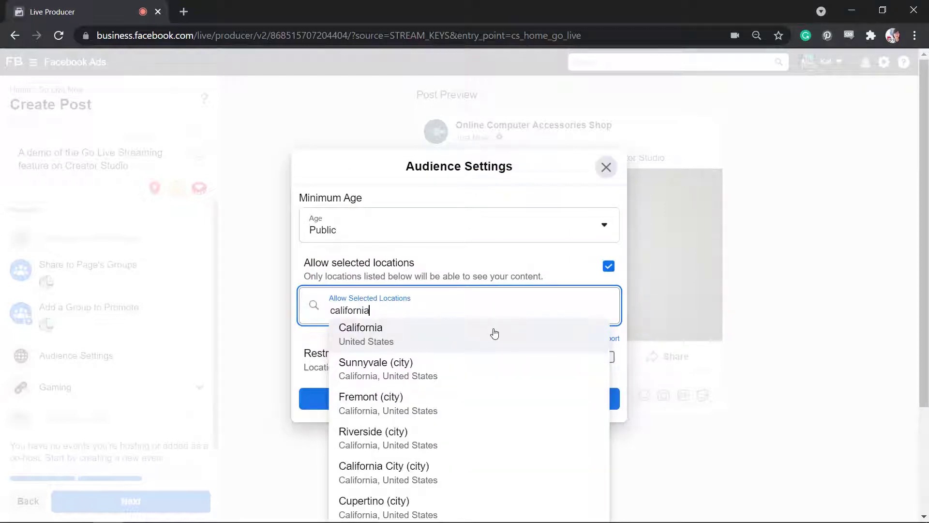
- Switch the audience setting from allowing selected locations to restricting Arizona, and save
click(608, 266)
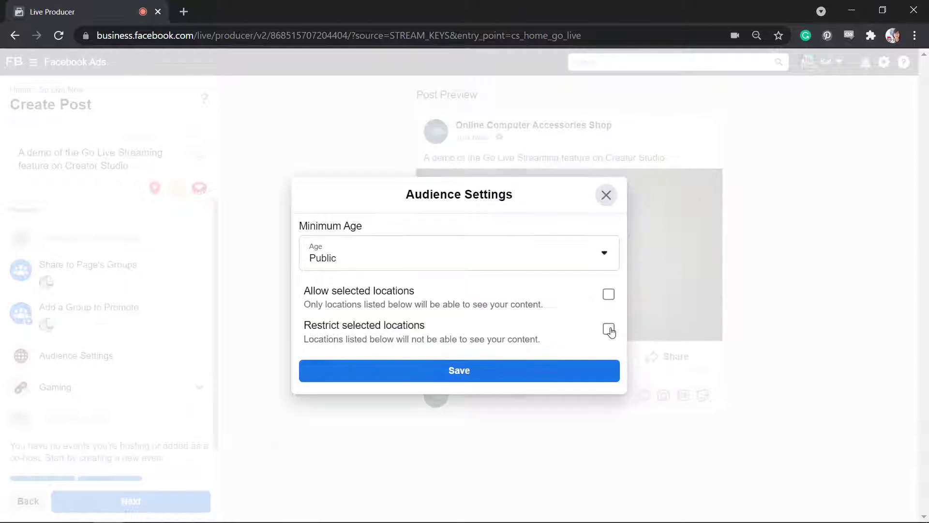
click(609, 330)
click(512, 339)
text(arizona)
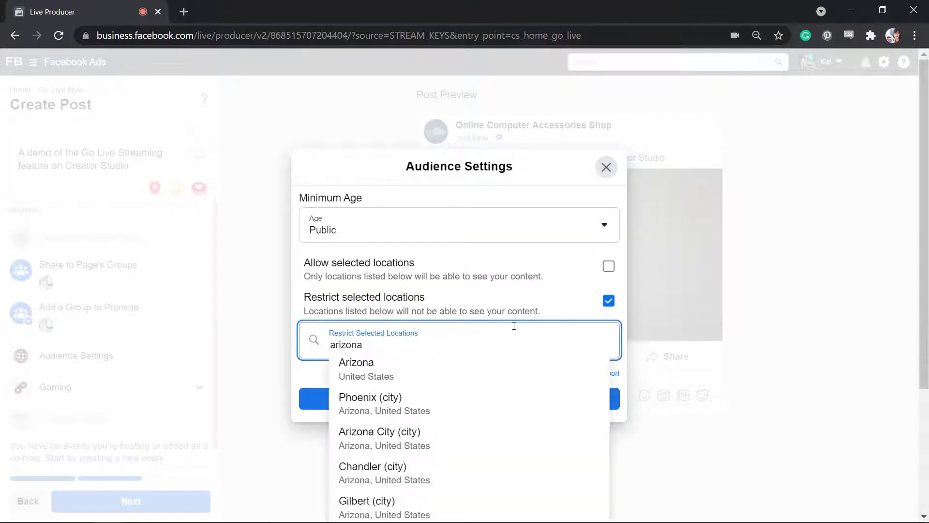
click(499, 377)
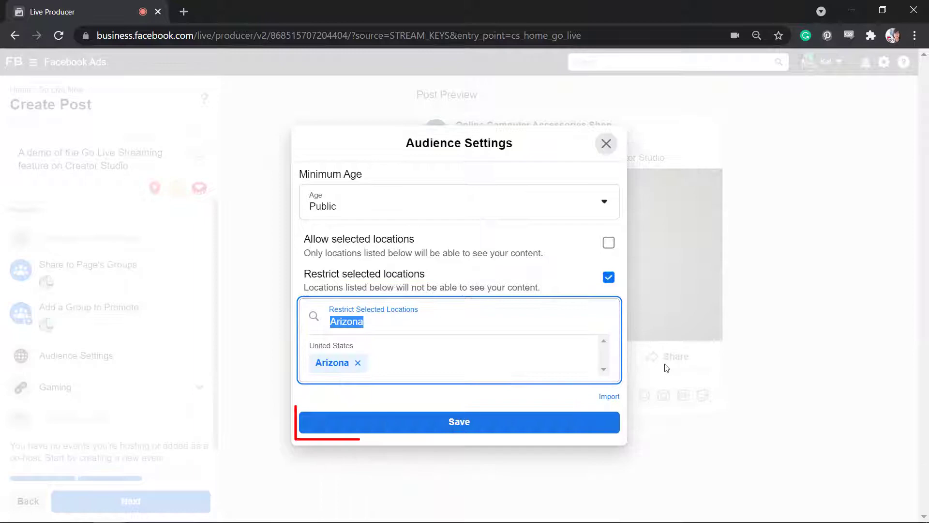
click(608, 421)
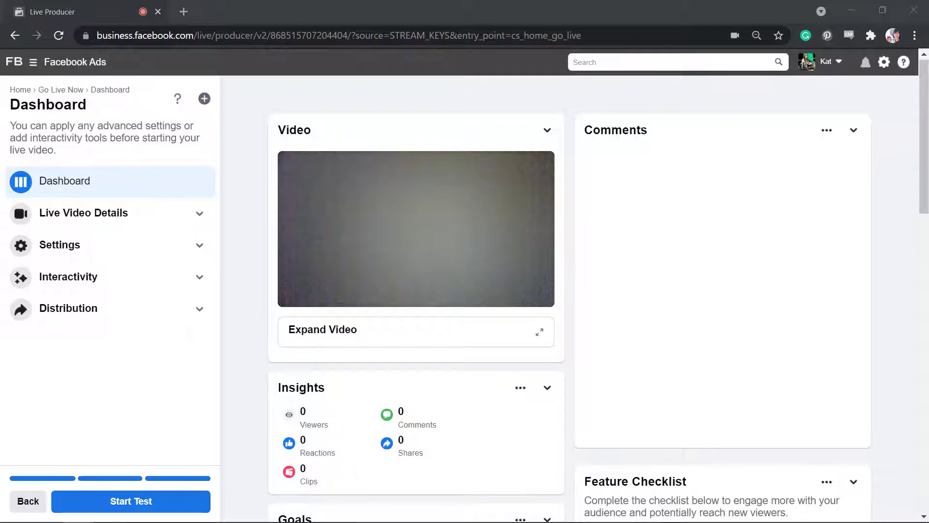
- Create and save the unpublished giveaway poll 'Do you like to join a giveaway?'
scroll(569, 290, down, 8)
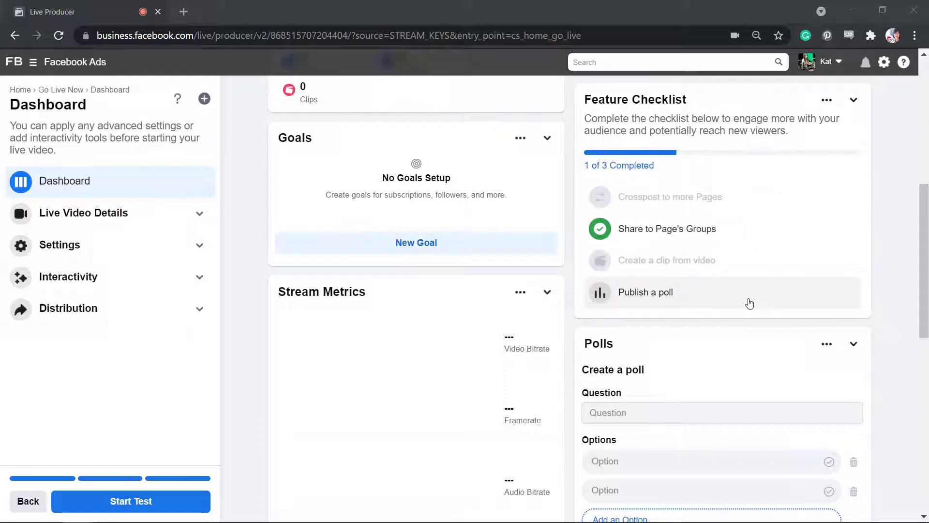
click(750, 304)
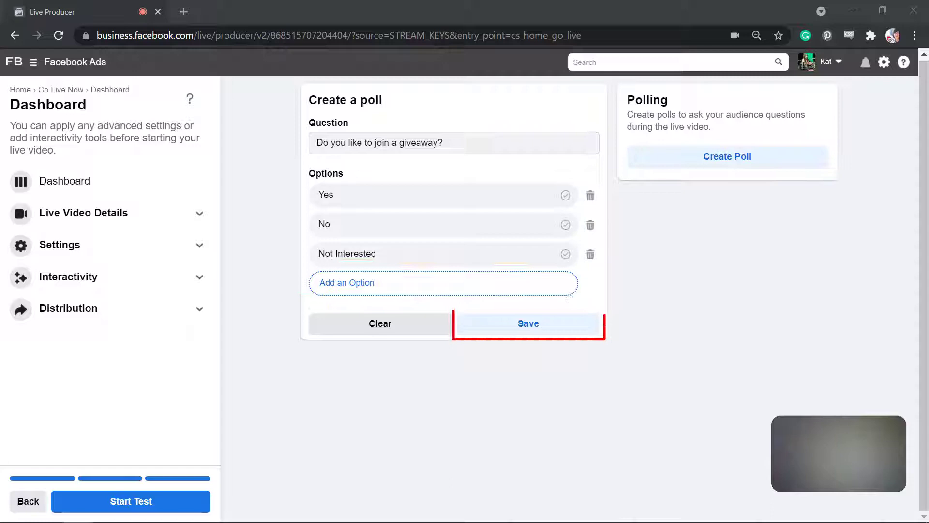
click(528, 324)
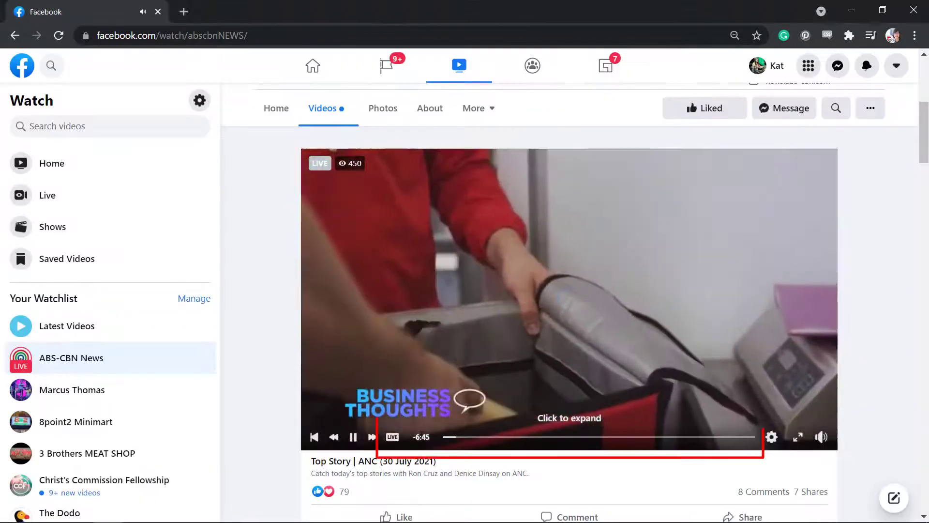
- Scrub ahead in the sample live video's playback
drag(469, 439, 485, 439)
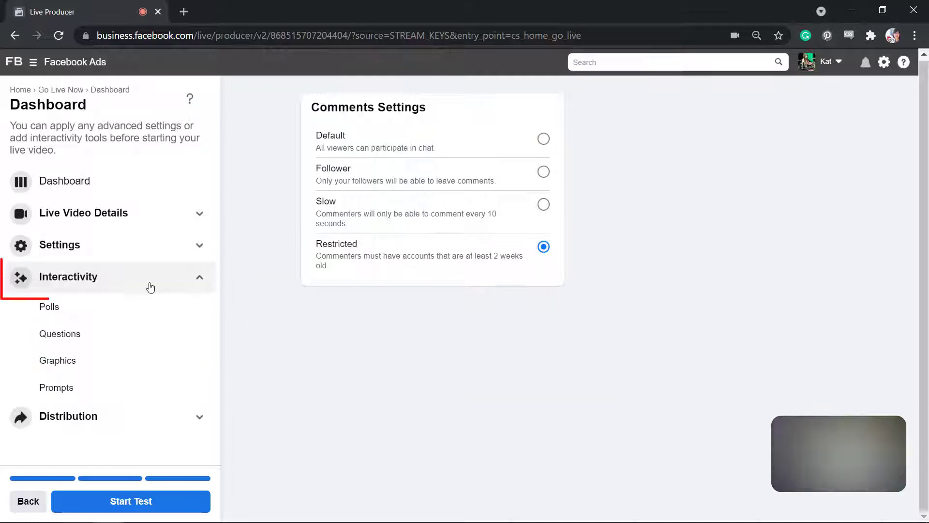
- Look through Polls, Questions and Graphics under Interactivity, ending at the featured link prompt
click(148, 311)
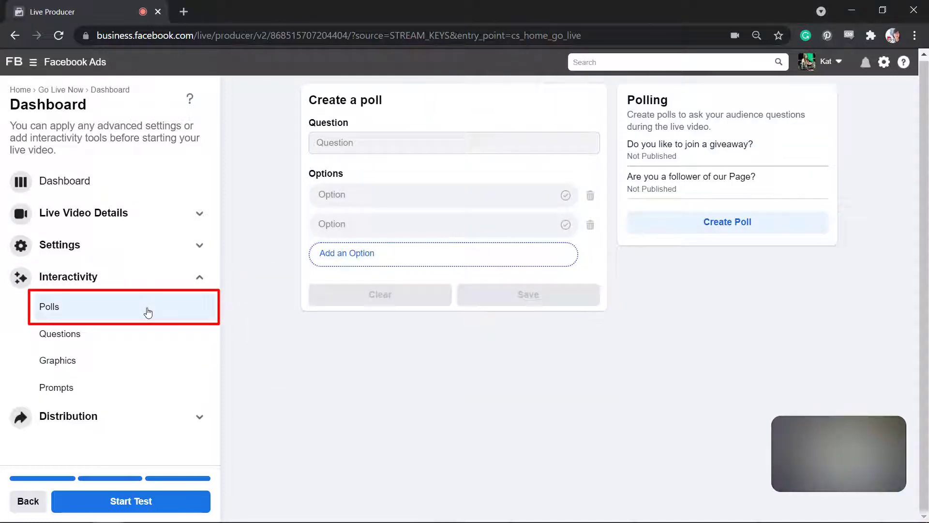
click(145, 334)
click(128, 368)
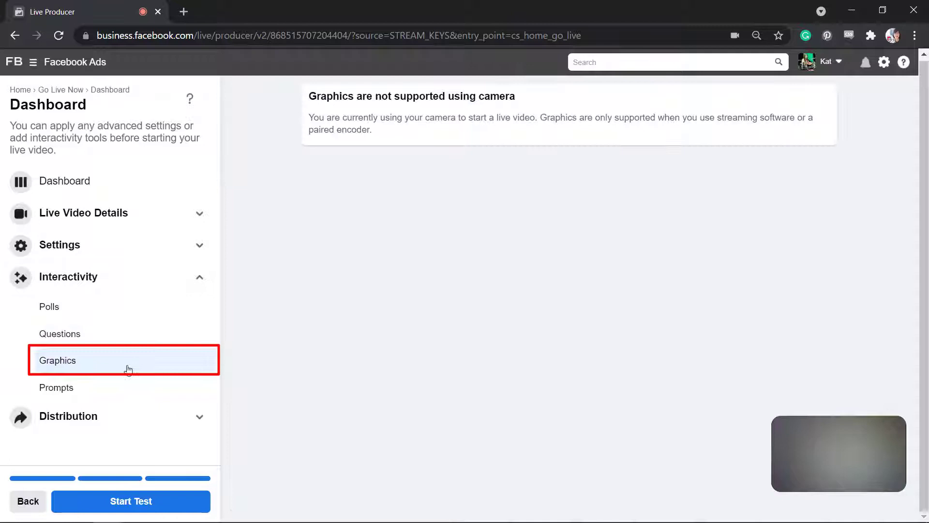
click(124, 393)
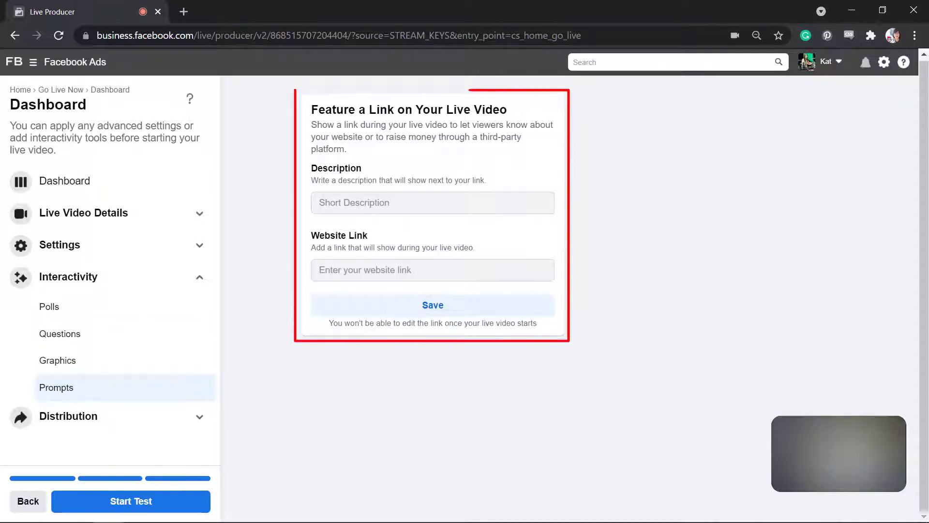
click(504, 210)
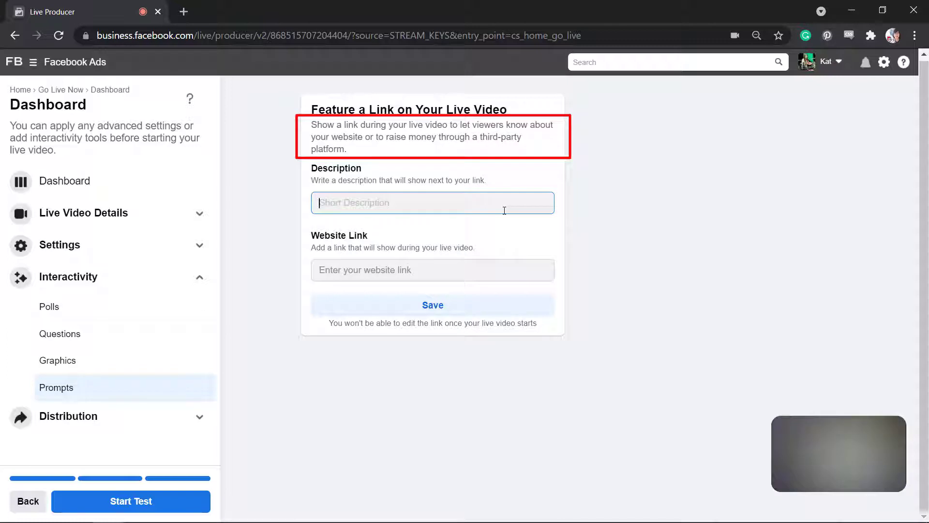
text(Check out our products on)
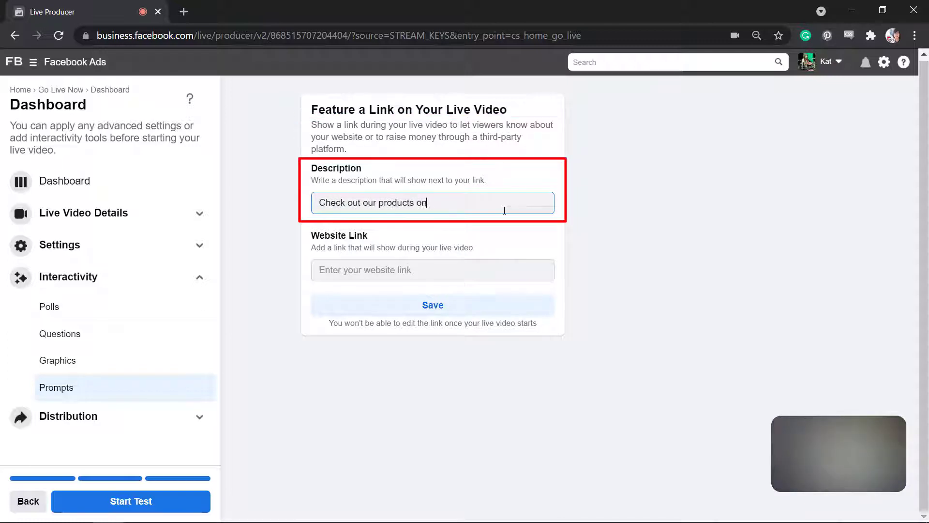
text( our website)
click(489, 268)
text(www.)
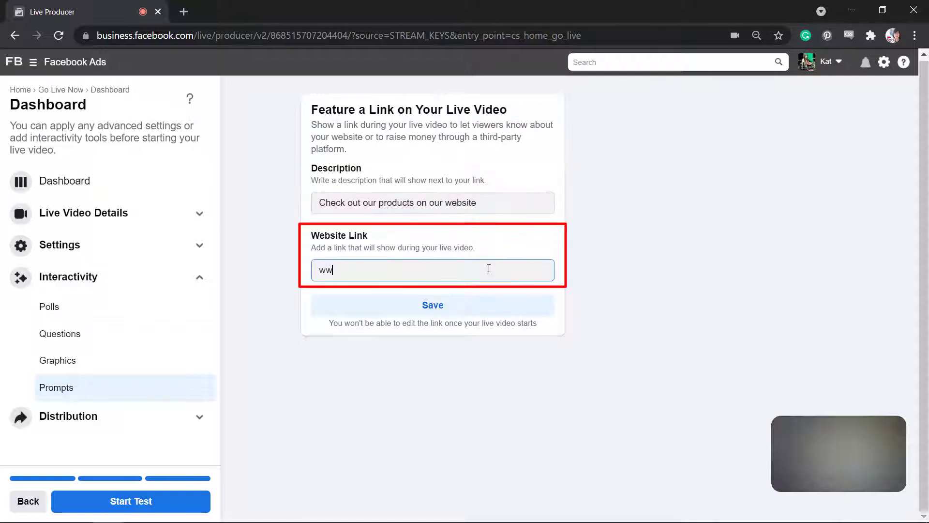
text(ccar)
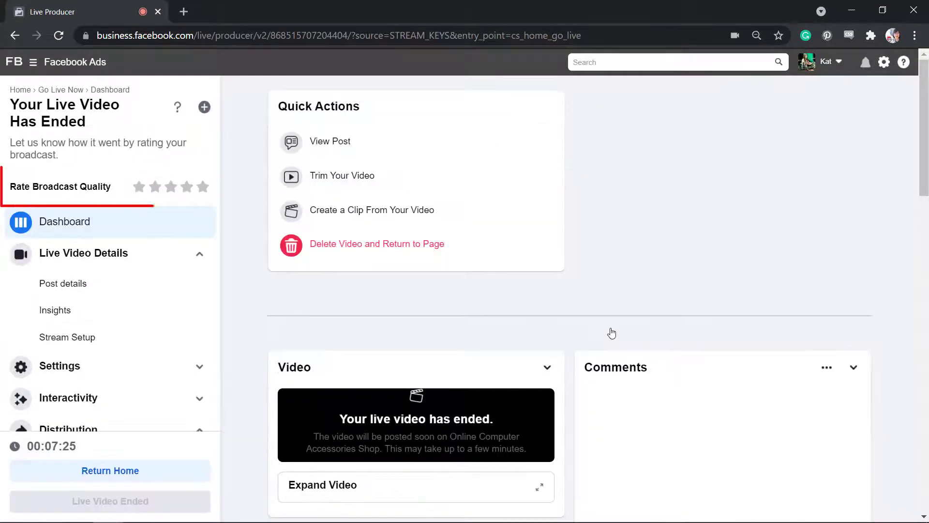
- Rate the ended broadcast's quality four stars
click(188, 188)
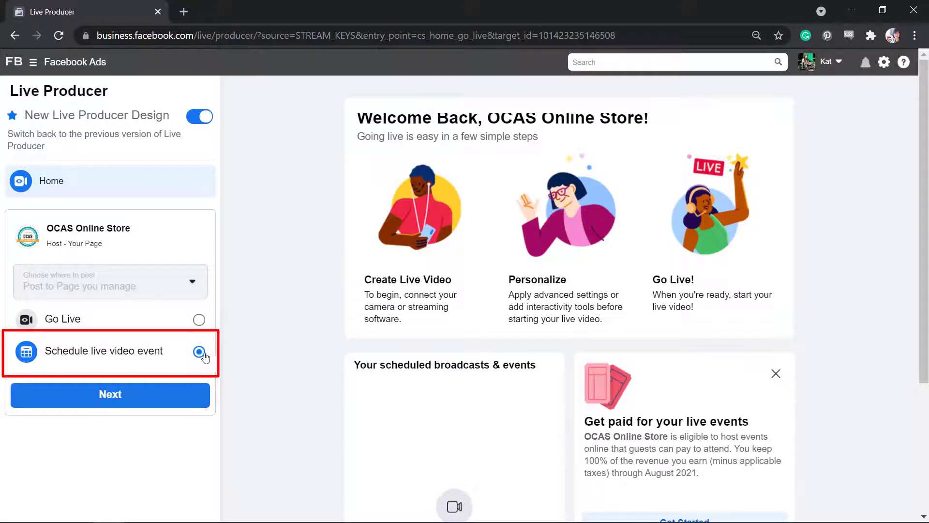
- Choose a scheduled live event, paste the event name, and set the start date to August 10
click(199, 353)
click(121, 124)
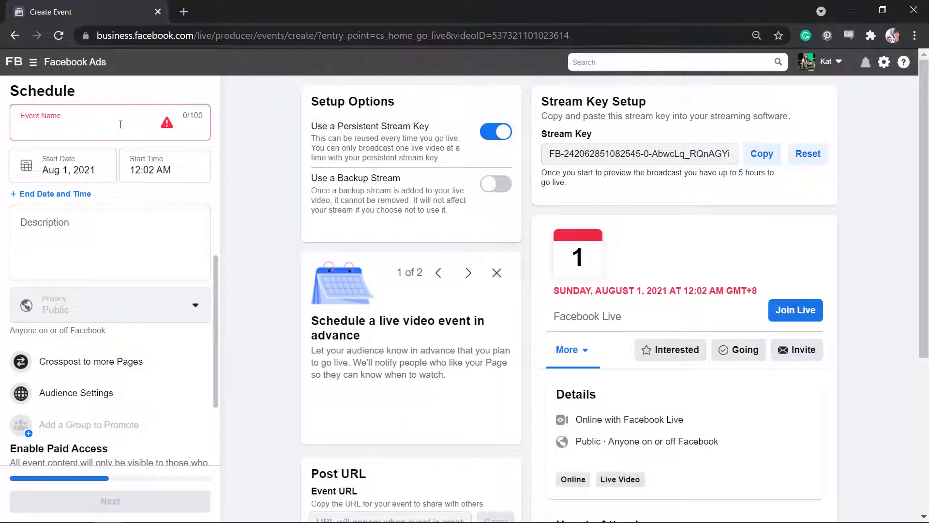
key(ctrl+v)
click(55, 170)
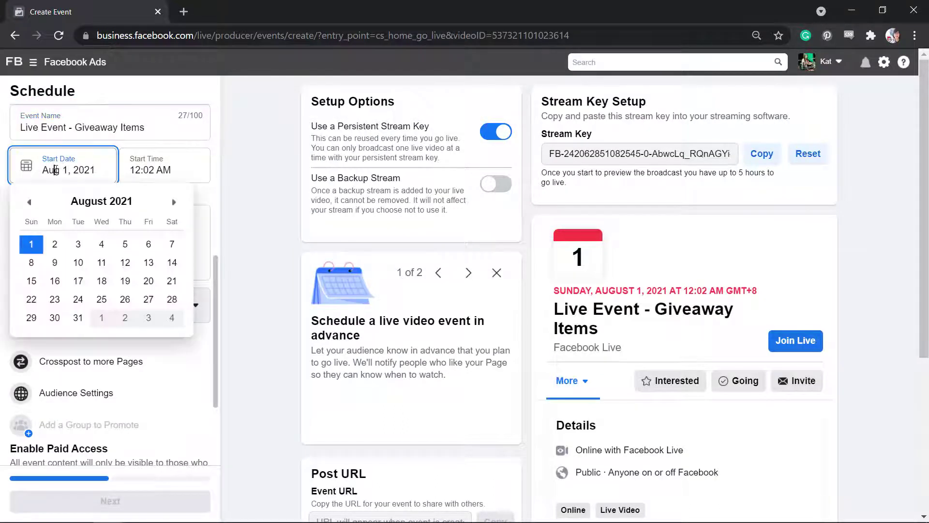
click(78, 263)
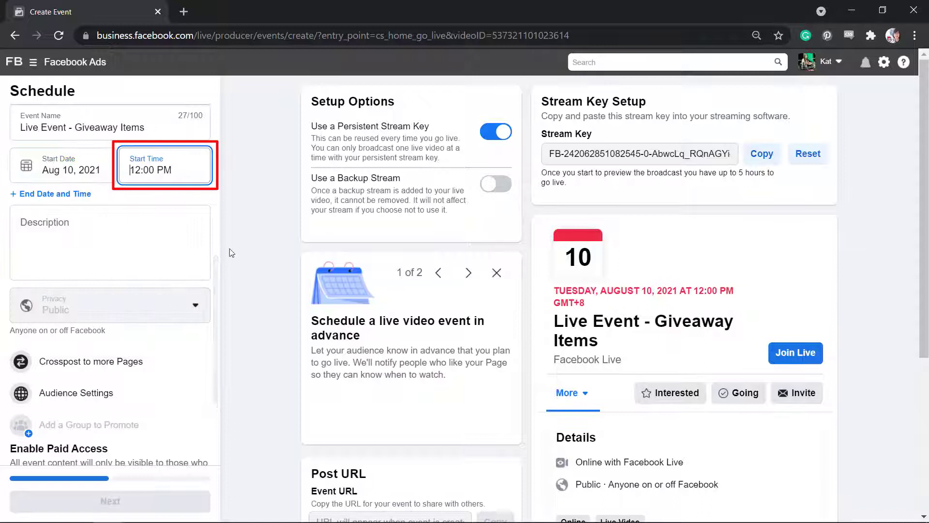
- Add the description 'Check out our Live Event to giveaway items for our avid followers.'
click(106, 237)
text(Check out our Live Event to giveaway items for our avid followers.)
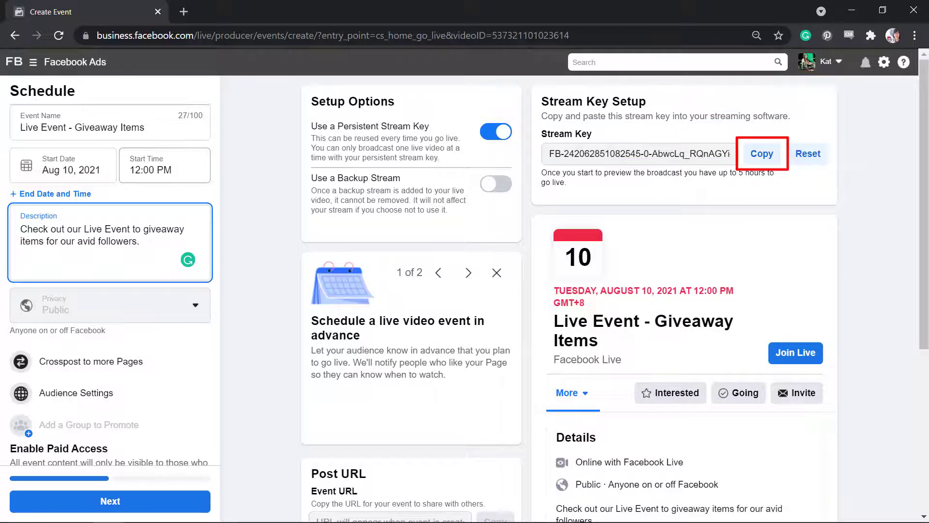
scroll(465, 291, down, 3)
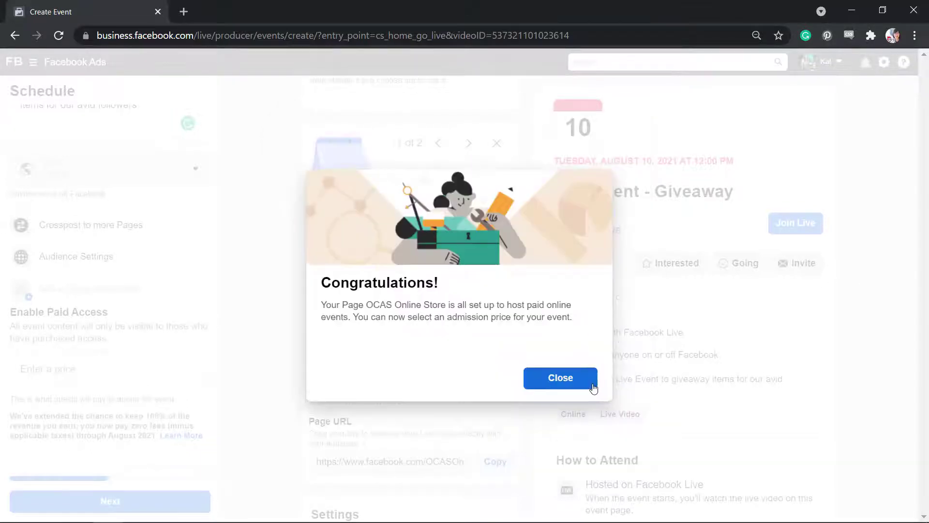
- Set admission to ₱749.00 with a ₱49.00 early purchase discount ending Aug 3
click(594, 385)
click(110, 426)
click(42, 461)
click(187, 359)
scroll(110, 338, down, 2)
click(181, 334)
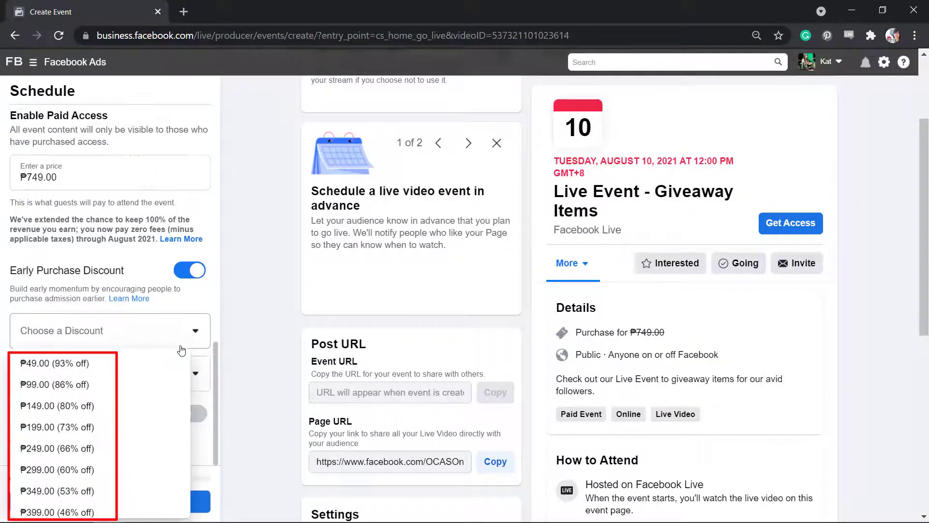
click(54, 363)
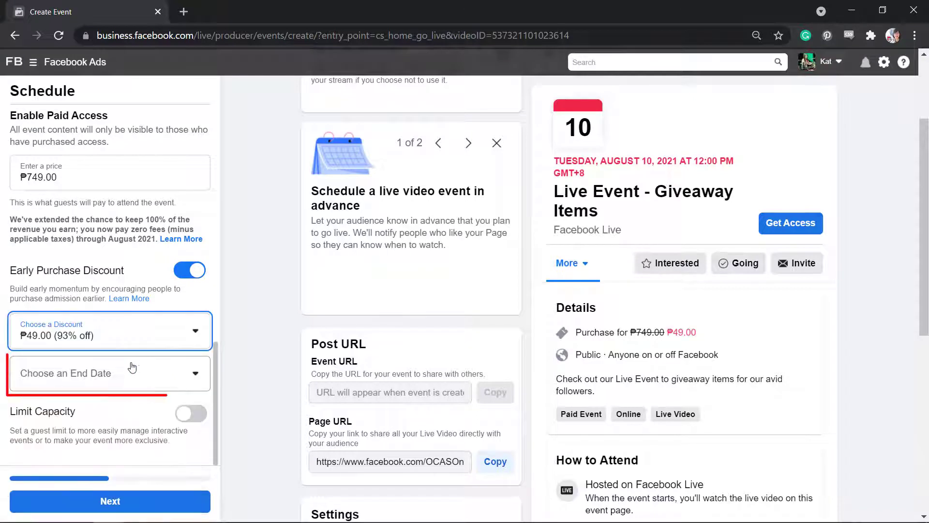
click(129, 374)
scroll(128, 484, down, 1)
click(127, 501)
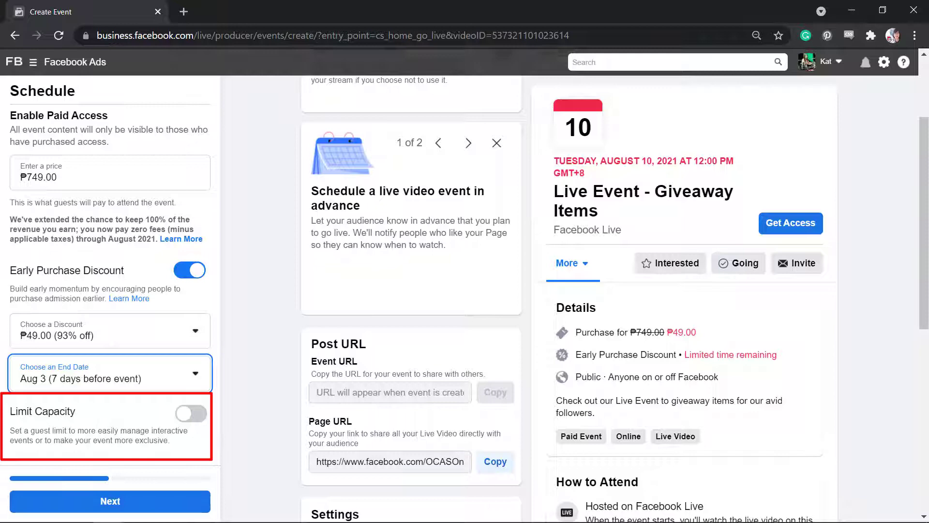
- Limit capacity to 50 attendees, save the options, and create the scheduled event
scroll(562, 291, down, 3)
click(191, 414)
click(110, 431)
text(50)
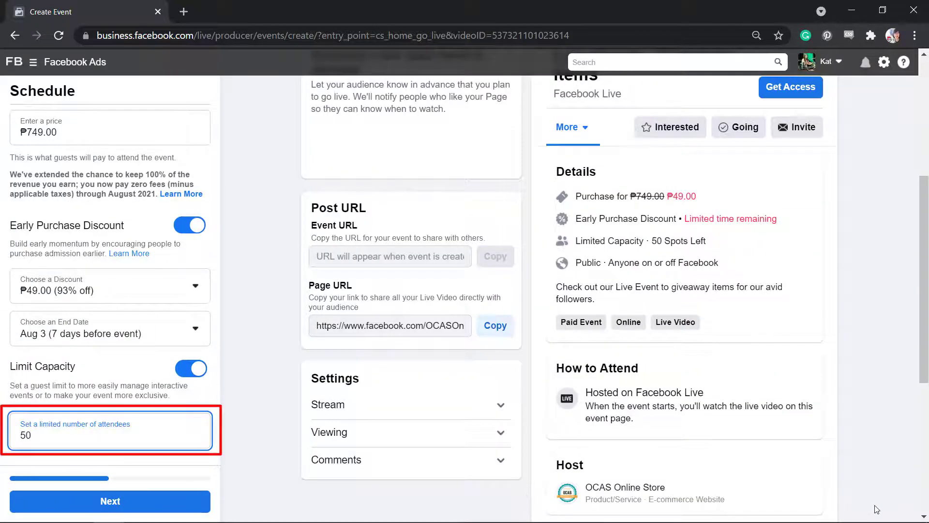
click(154, 503)
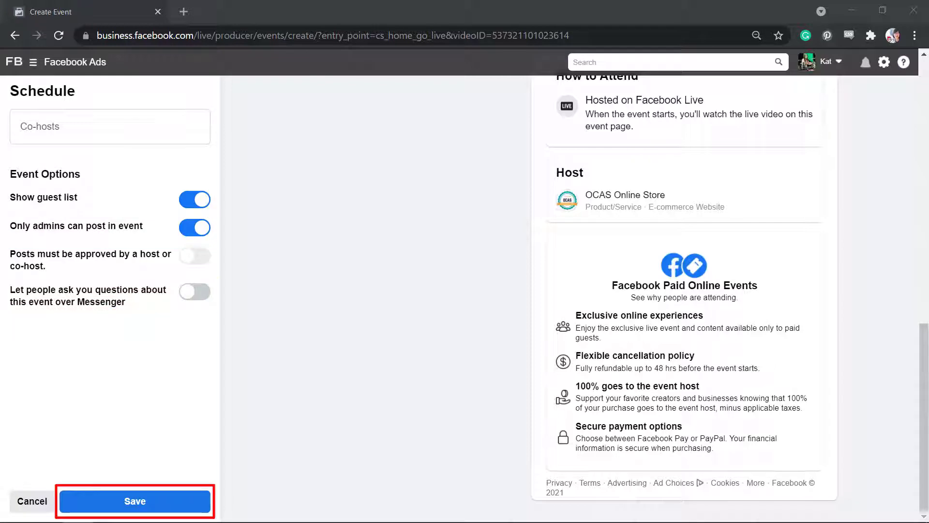
click(159, 504)
click(160, 505)
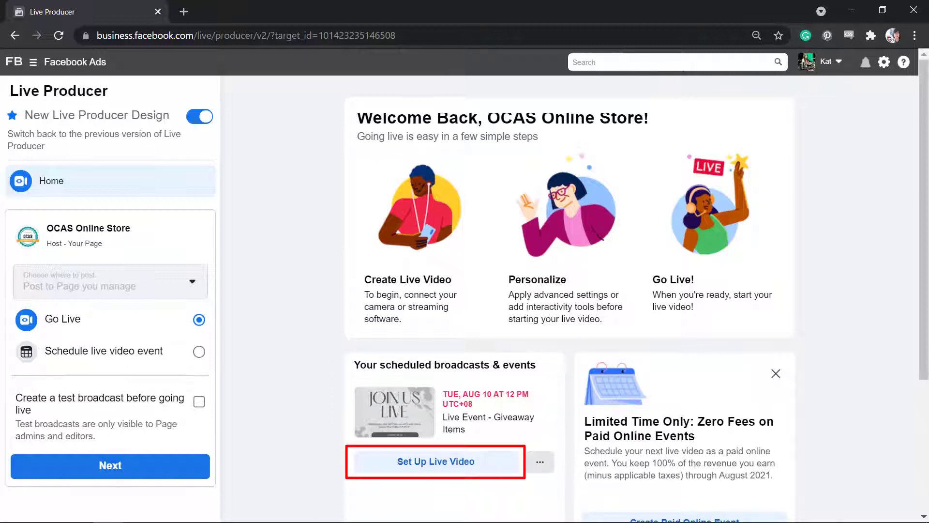
- Begin live video setup for the scheduled giveaway event and switch its source to Use Stream Key
click(444, 455)
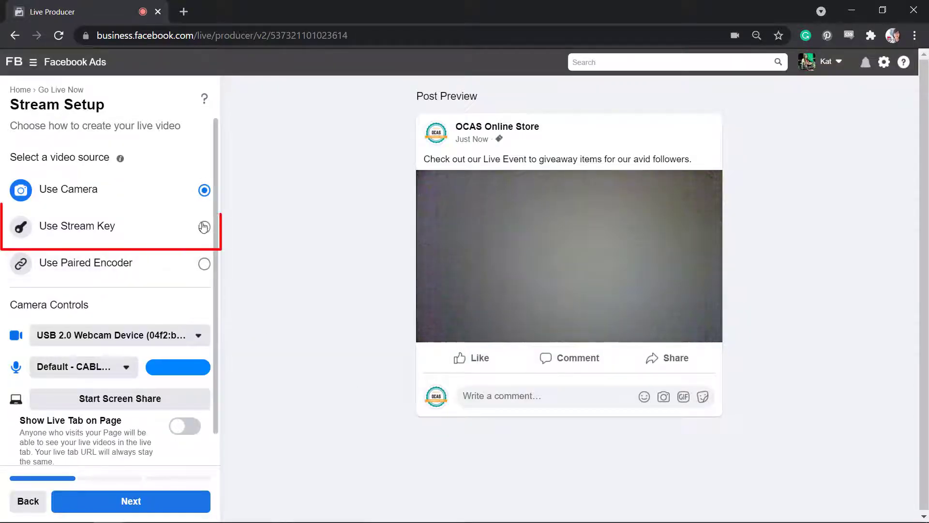
click(206, 232)
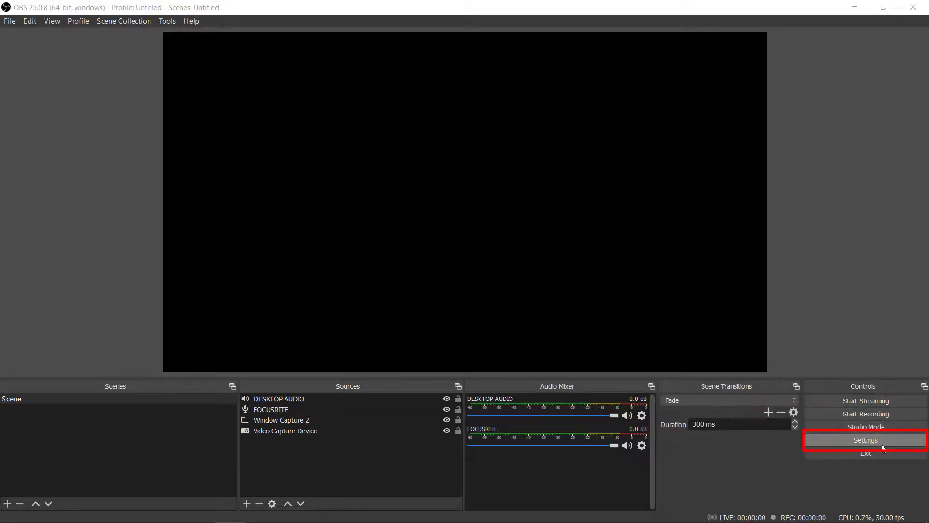
- Set OBS's stream service to Facebook Live and paste in the event's copied stream key
click(866, 440)
click(289, 138)
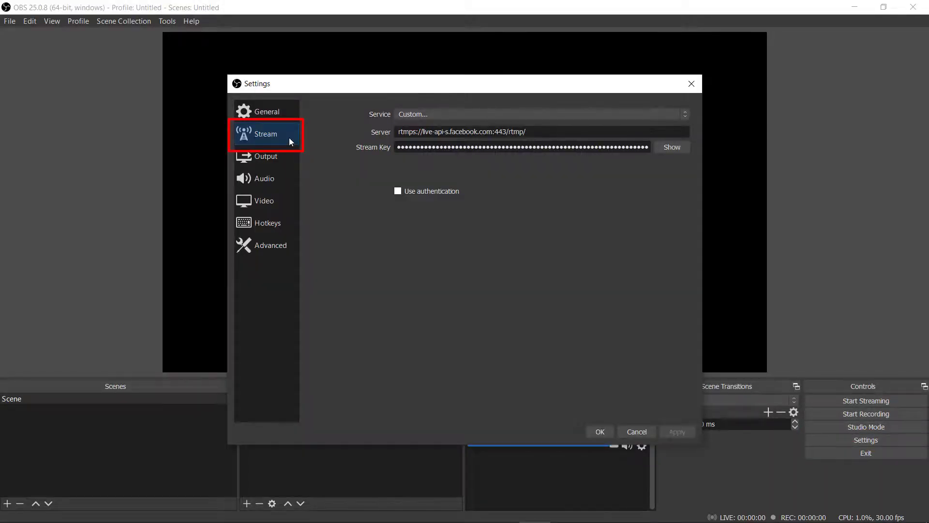
click(421, 114)
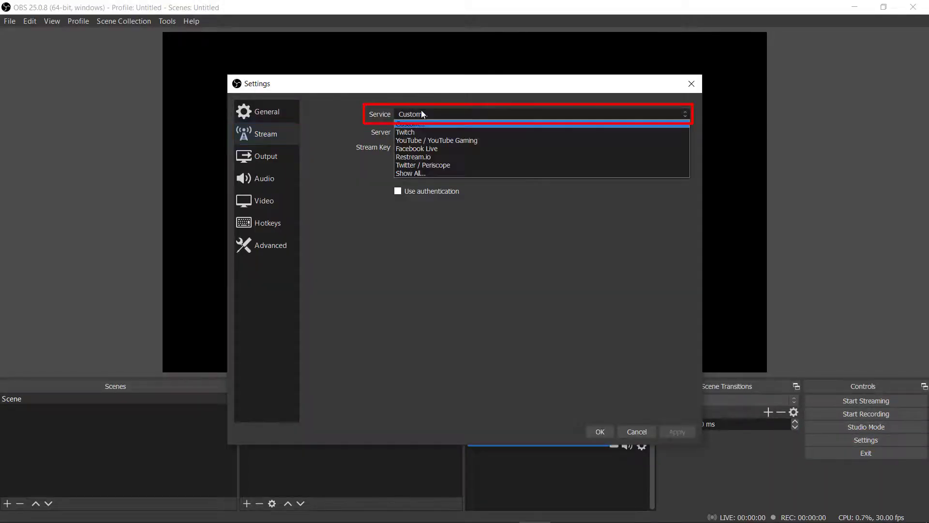
click(445, 151)
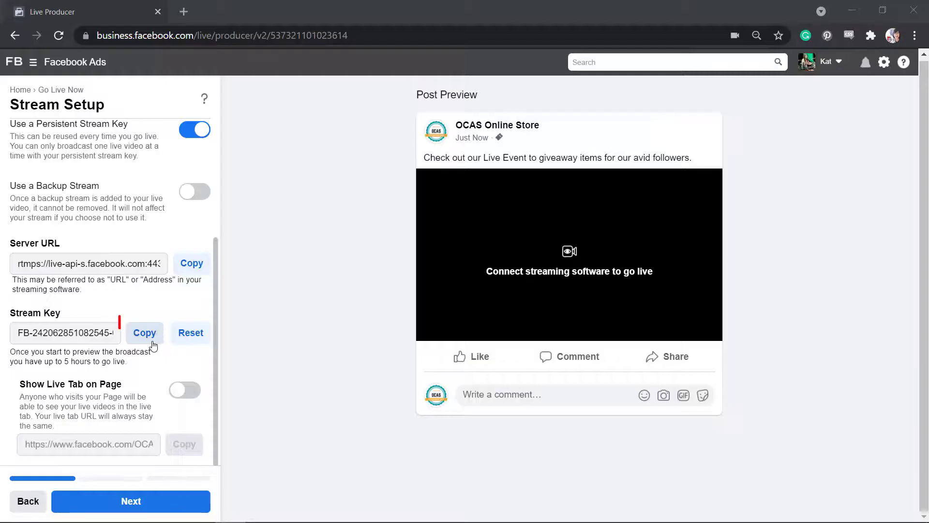
click(153, 345)
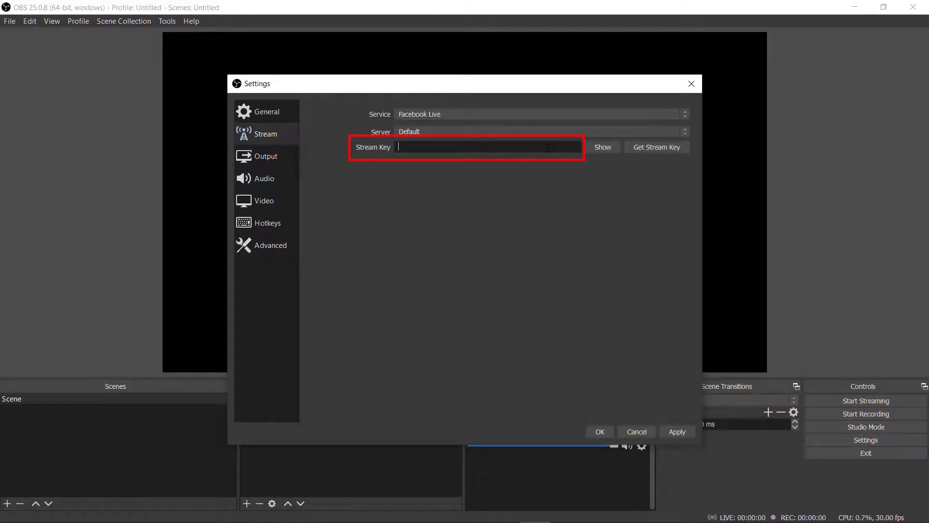
key(ctrl+v)
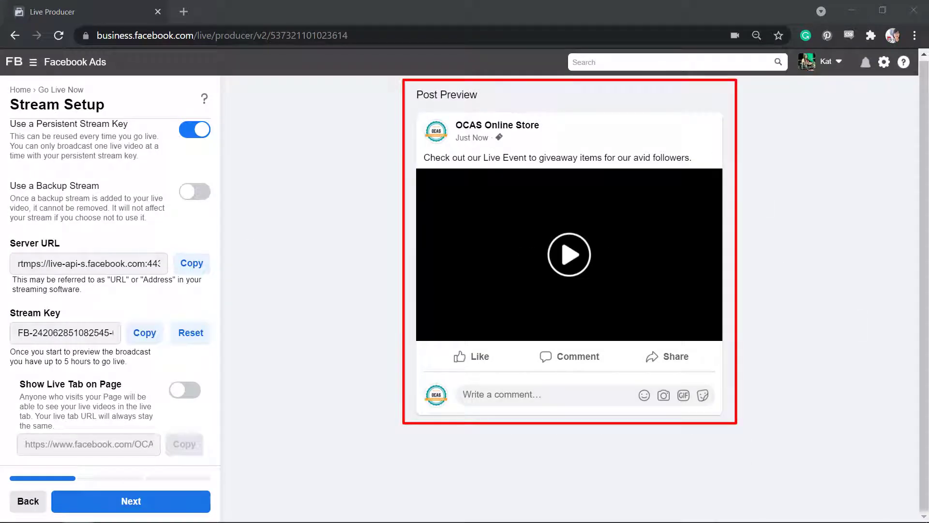
- Continue past stream setup to the Dashboard and take the giveaway broadcast live
click(165, 502)
click(165, 503)
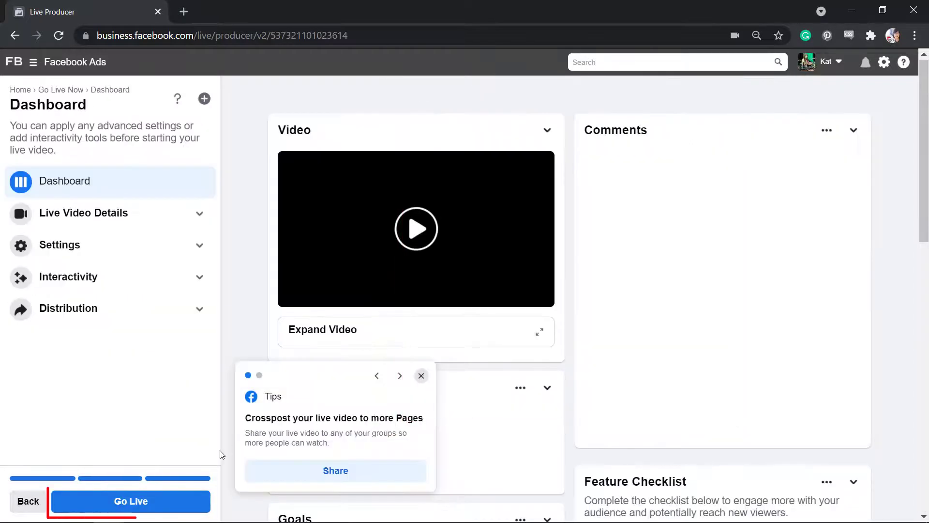
click(165, 502)
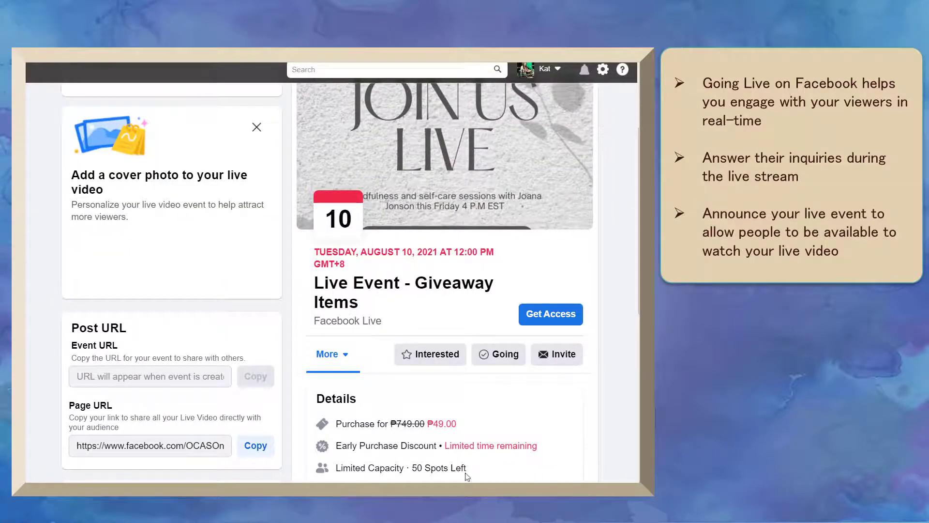
- On the live video's side panel, switch from chat to Your Replies, then to More Like This
scroll(637, 289, down, 3)
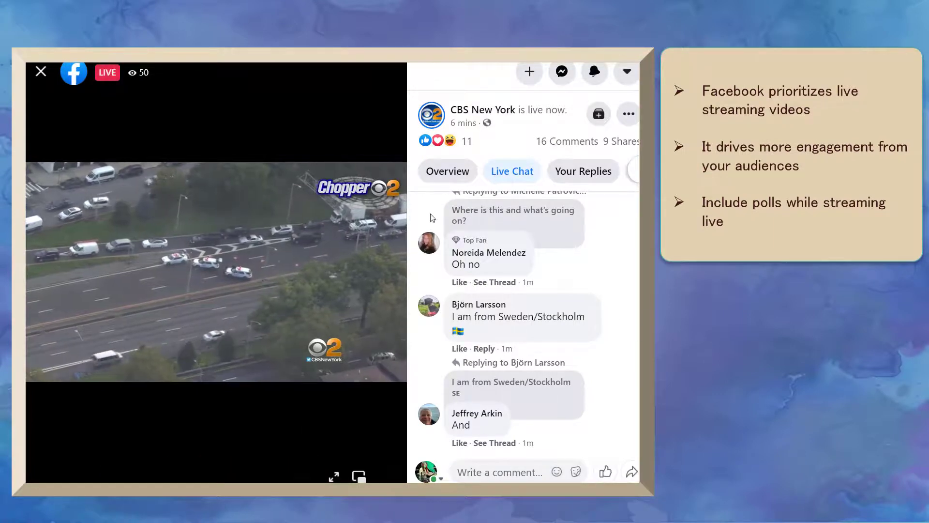
click(583, 171)
click(634, 170)
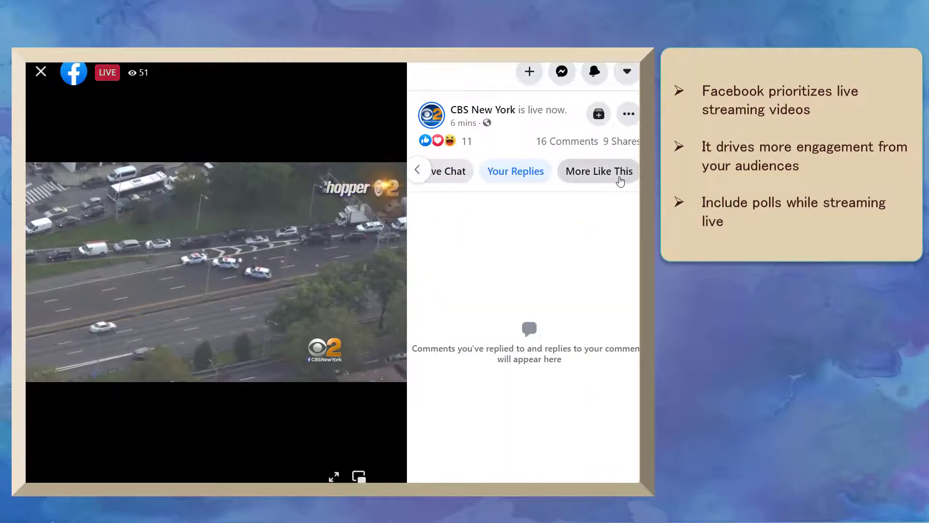
click(625, 171)
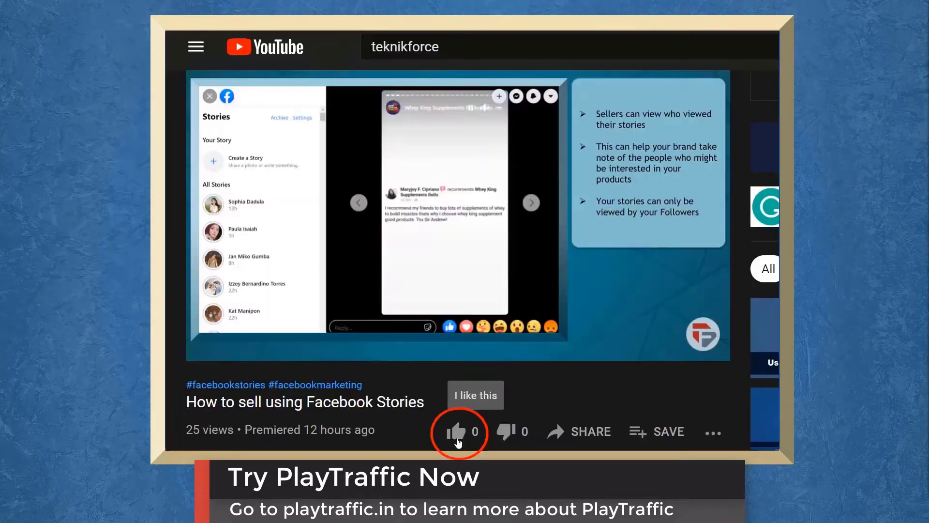
- Give the 'How to sell using Facebook Stories' video a thumbs-up like
click(455, 431)
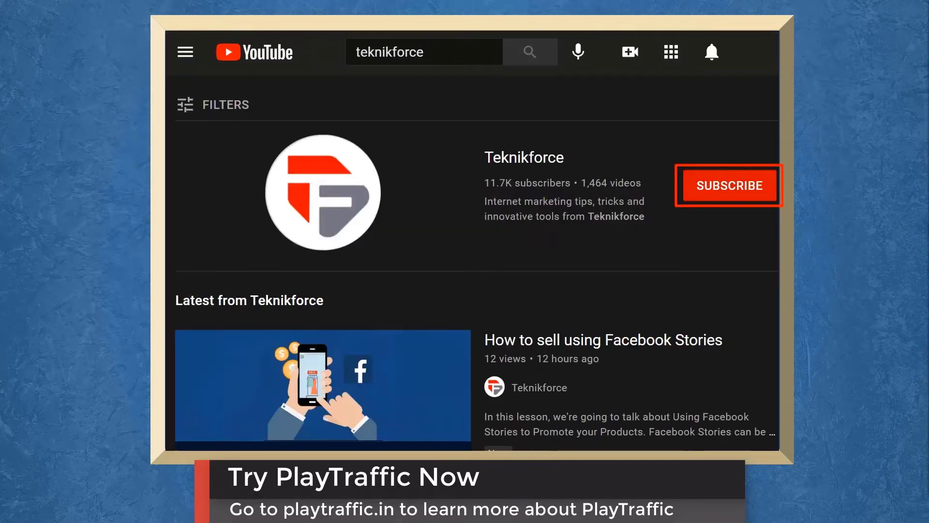